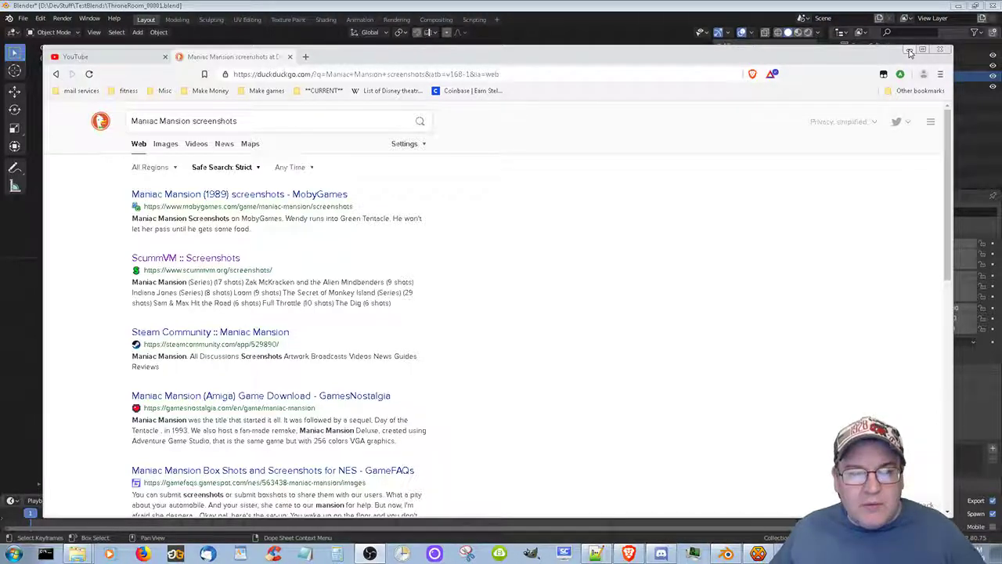
Step: Put the web browser and video folder windows away and bring up the throne room notes in Notepad++
left_click(910, 52)
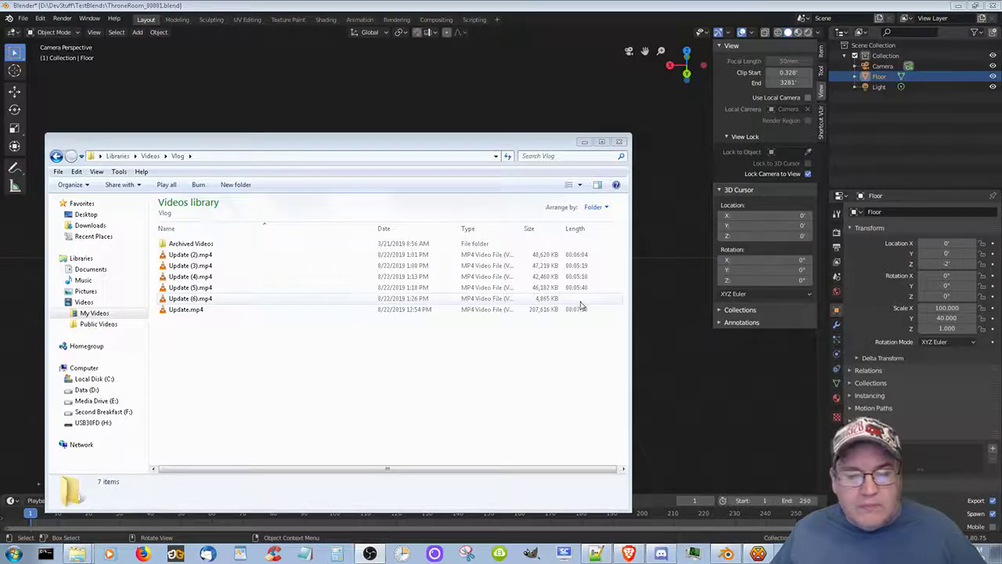
left_click(583, 141)
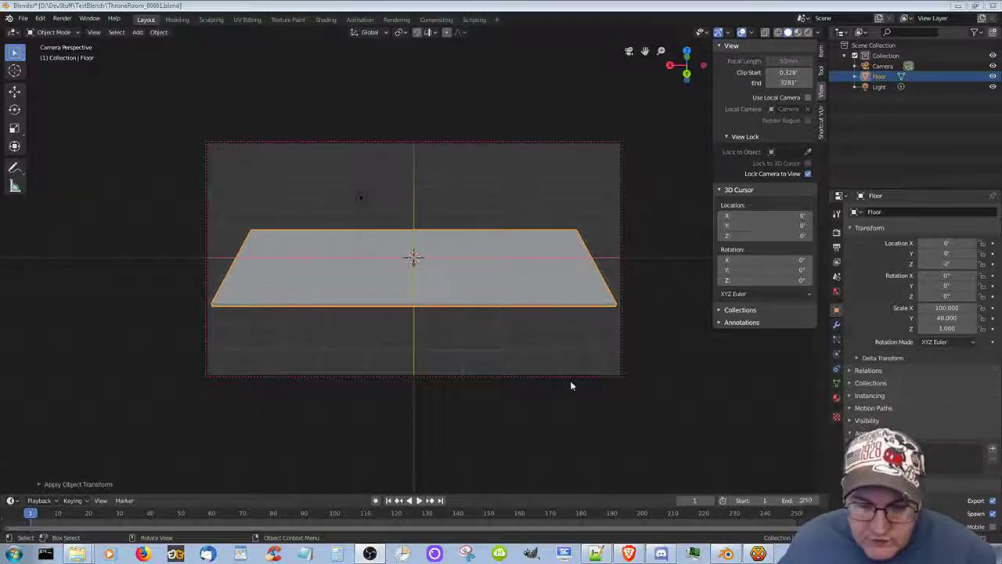
left_click(596, 553)
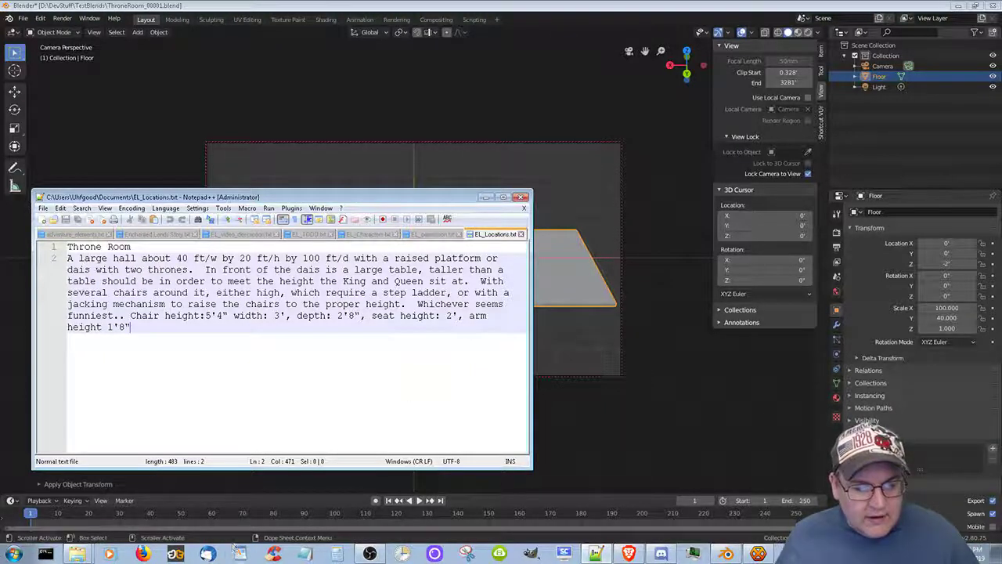
Step: Switch to the Reference folder in Windows Explorer and look through the throne room photos, starting with throneroom_00001.jpg
left_click(78, 554)
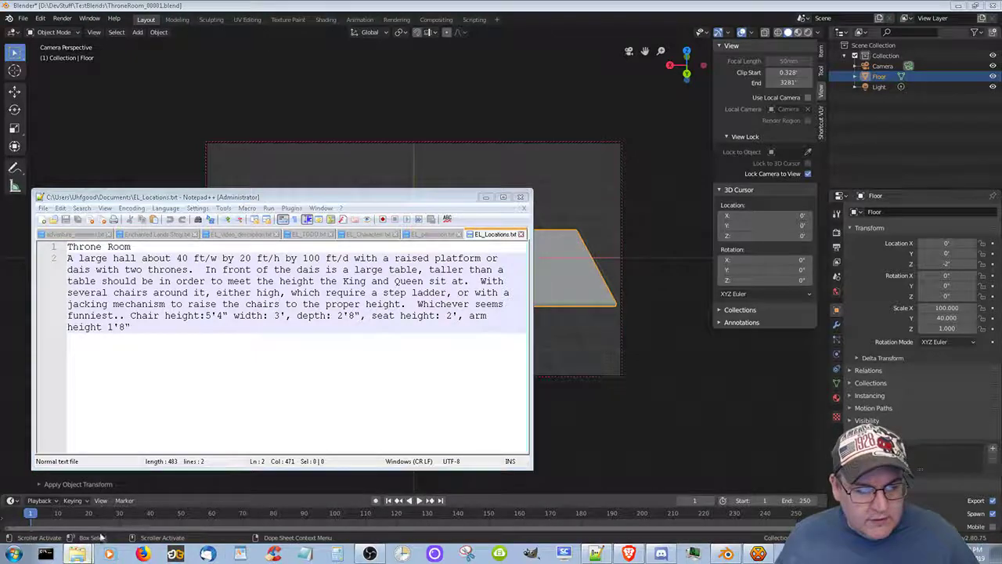
scroll(261, 424, "down", 4)
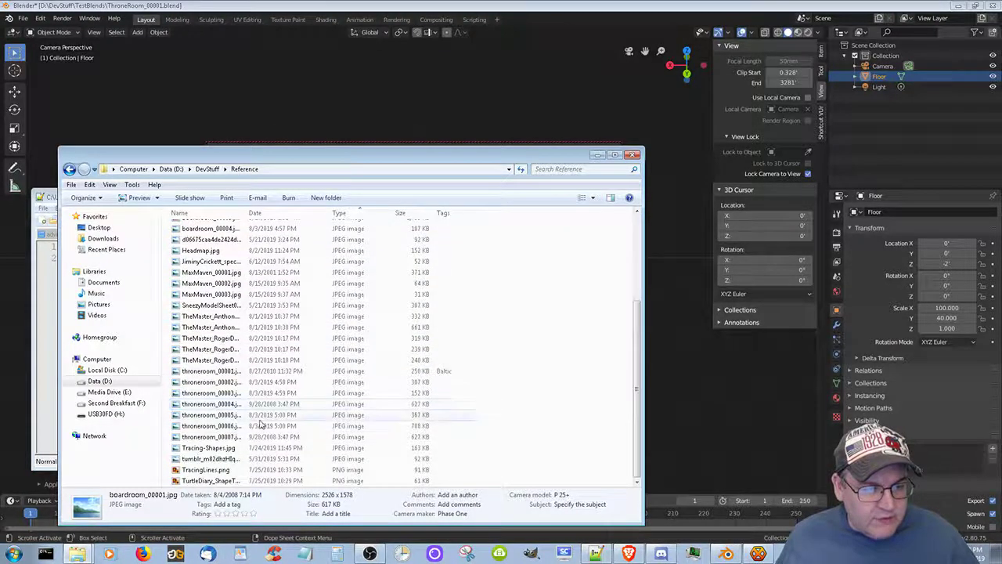
double_click(215, 370)
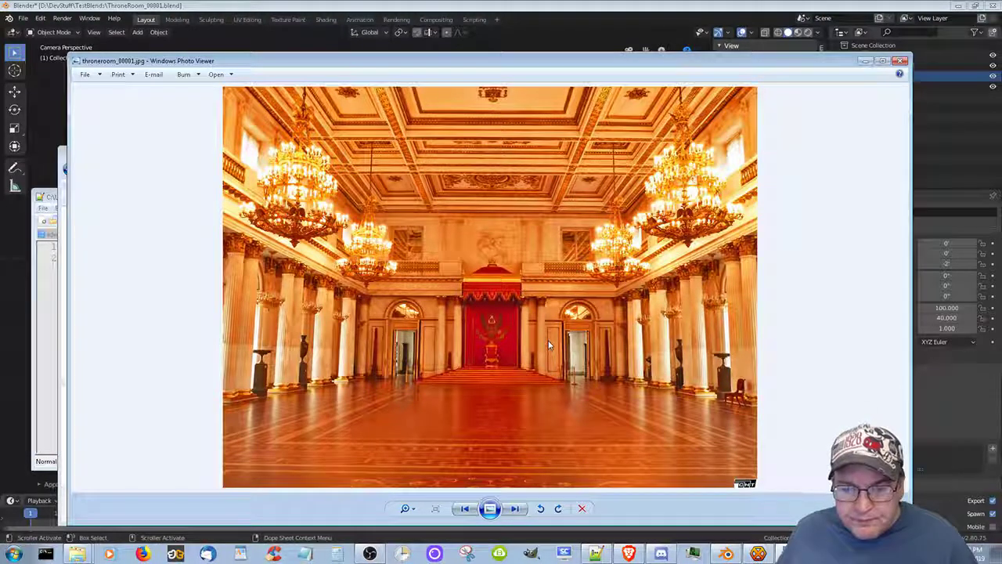
left_click(516, 509)
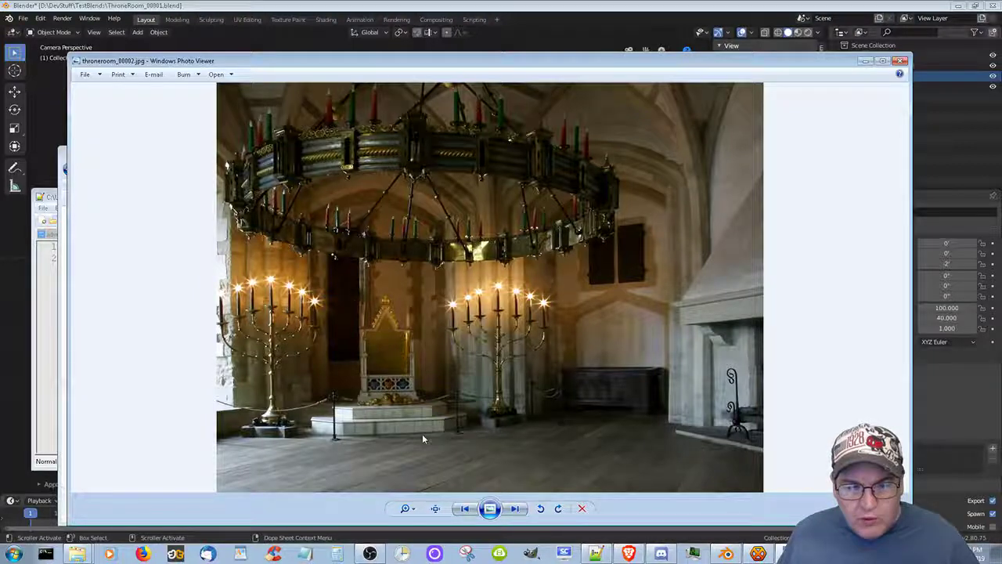
left_click(515, 509)
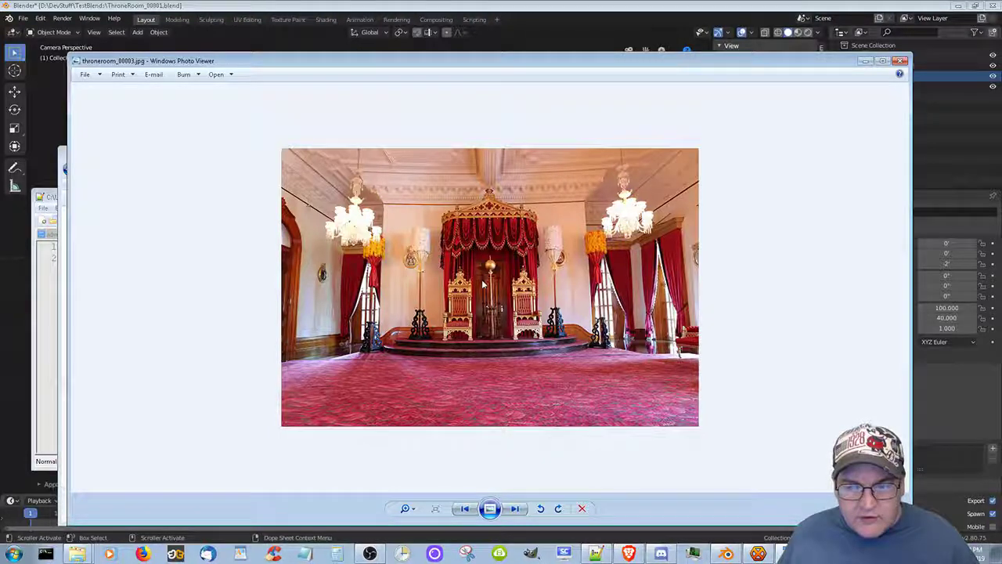
left_click(516, 509)
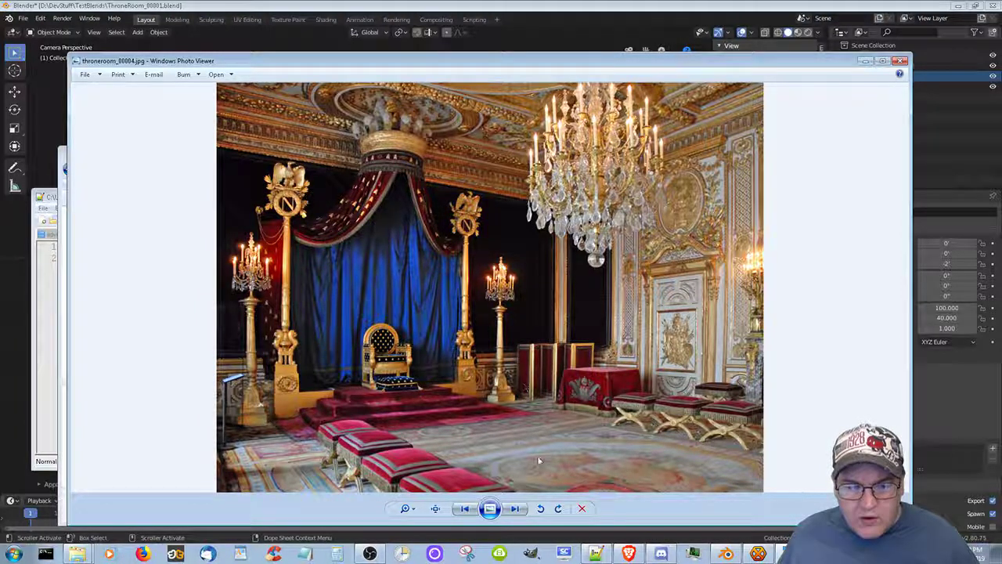
left_click(513, 509)
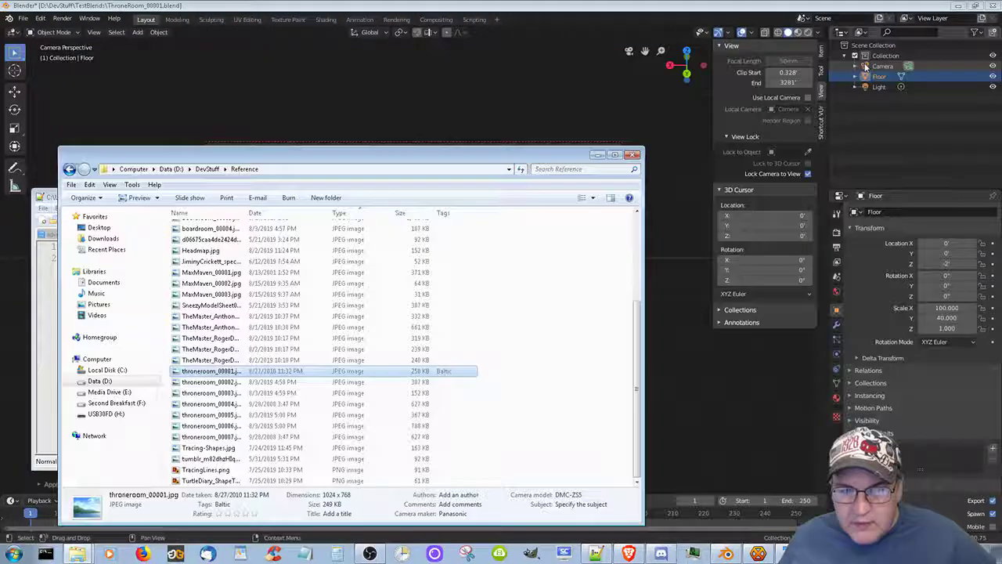
Step: Clear the photo, folder and notes windows away to return to Blender, and leave the camera view for an angled perspective of the floor
left_click(866, 61)
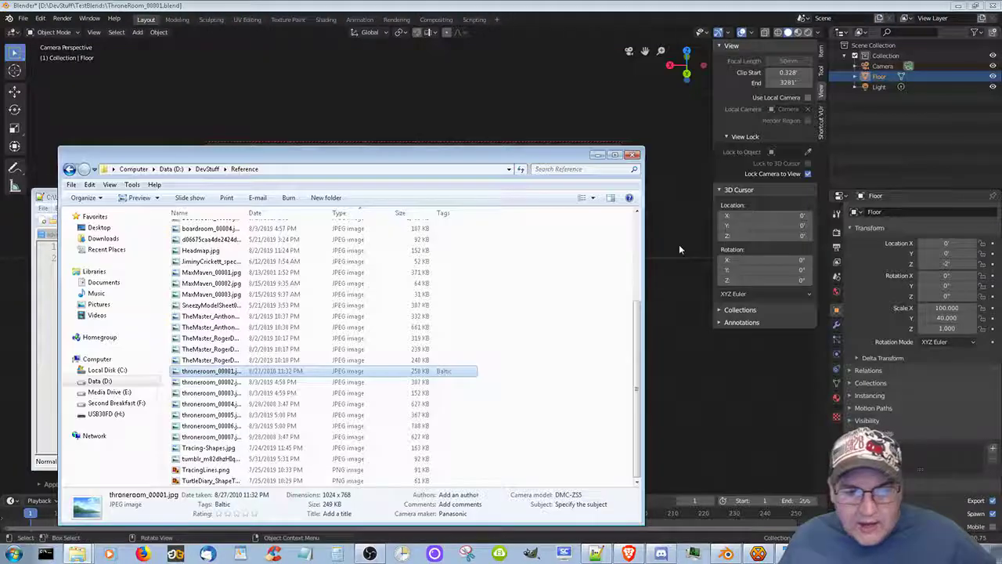
left_click(595, 156)
left_click(486, 198)
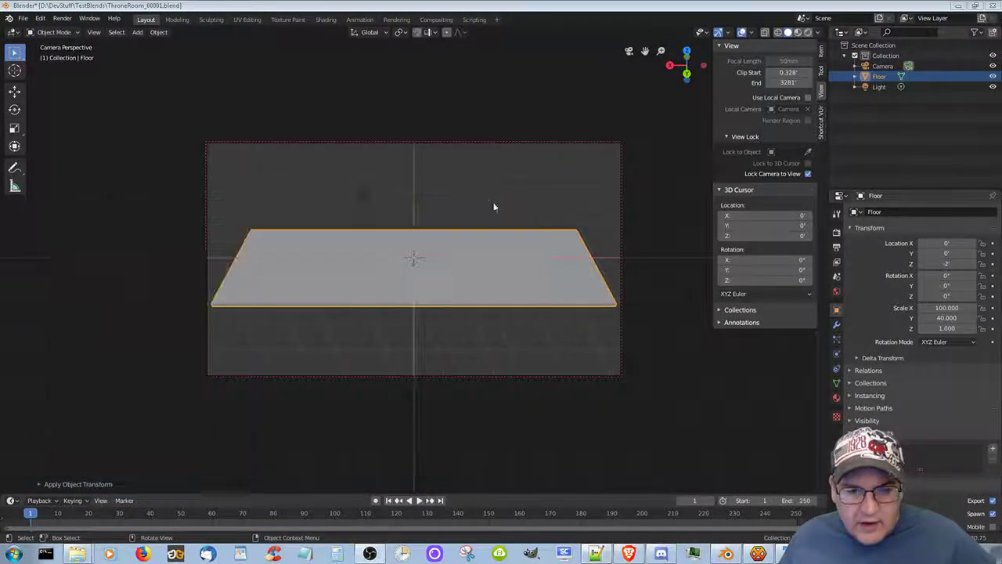
left_click(628, 53)
middle_click_drag(597, 352, 613, 373)
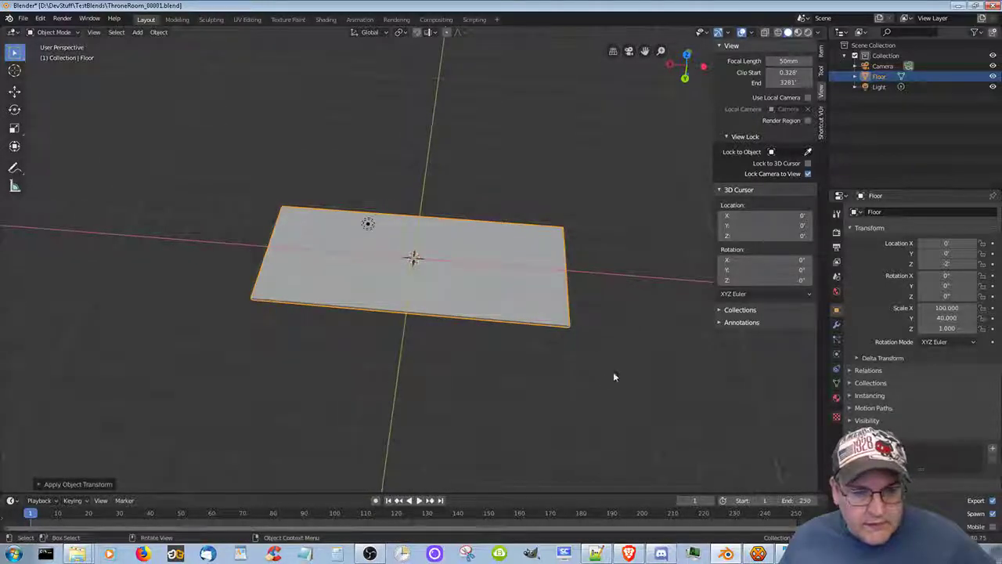
middle_click_drag(559, 398, 562, 398)
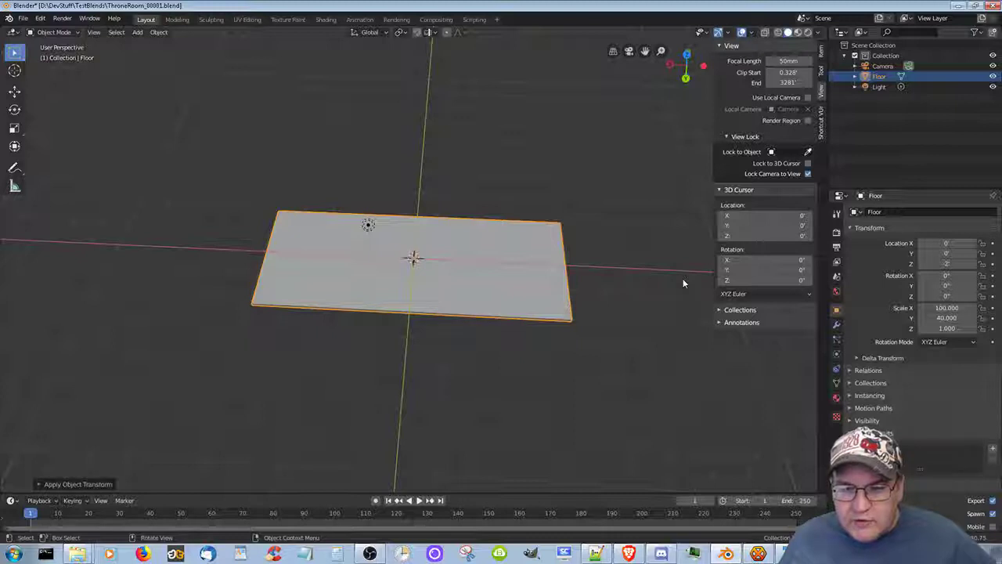
Step: Try a Y location of -5 ft for the 3D cursor, and reset it to 0
left_click(749, 225)
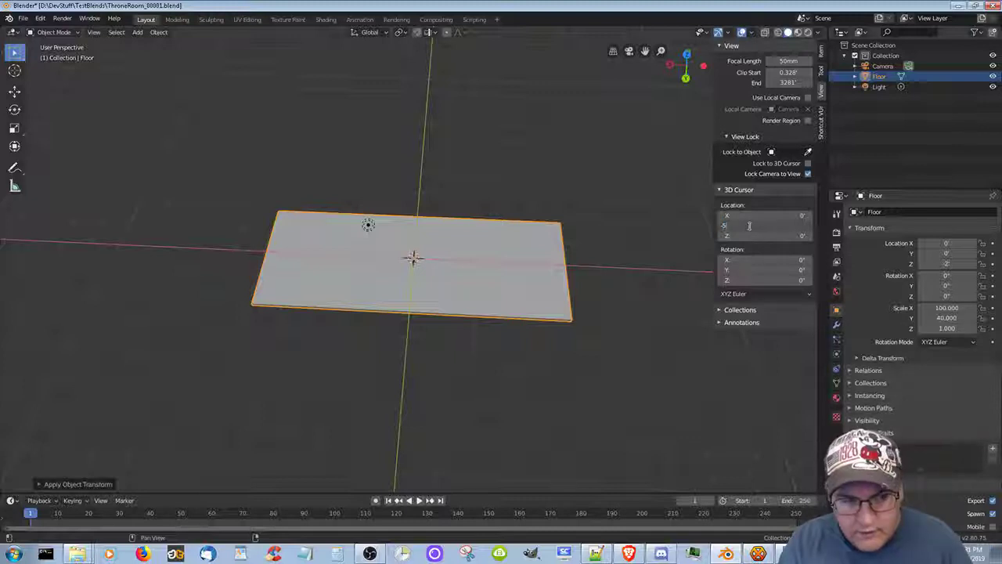
key("Return")
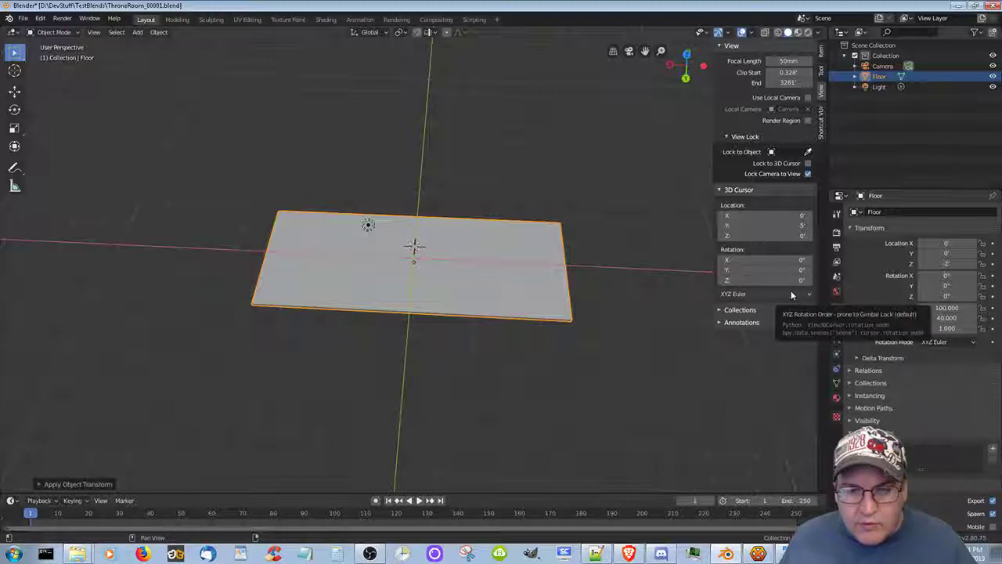
left_click(793, 224)
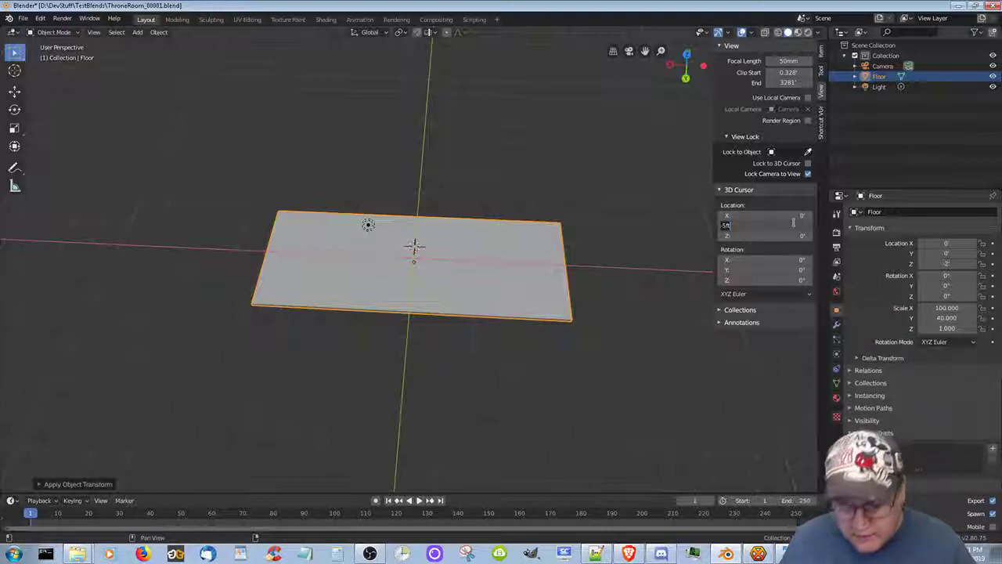
type("0")
key("Return")
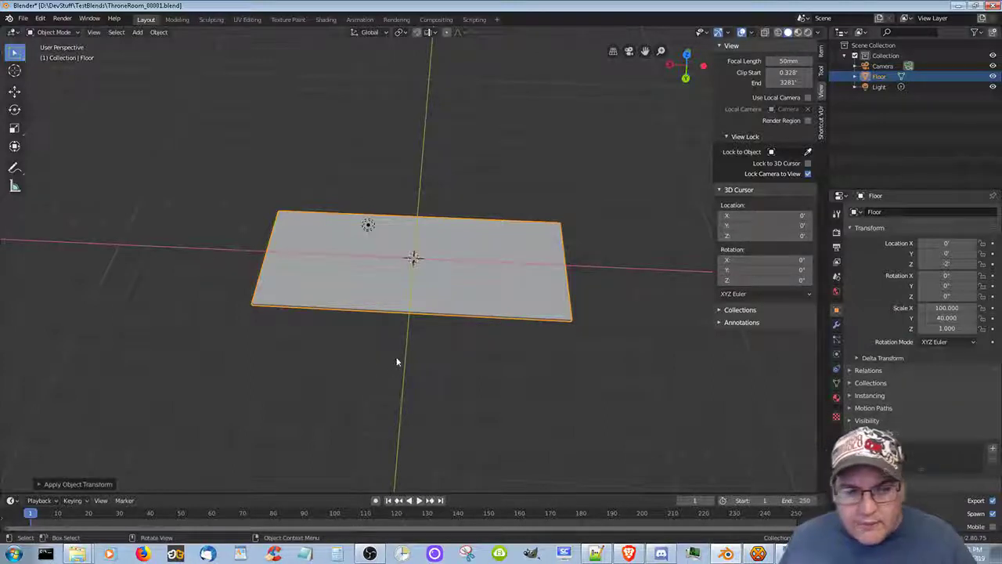
Step: Examine the floor slab around the scene origin, up close and from a straight-on perspective
scroll(408, 346, "up", 4)
scroll(423, 396, "up", 2)
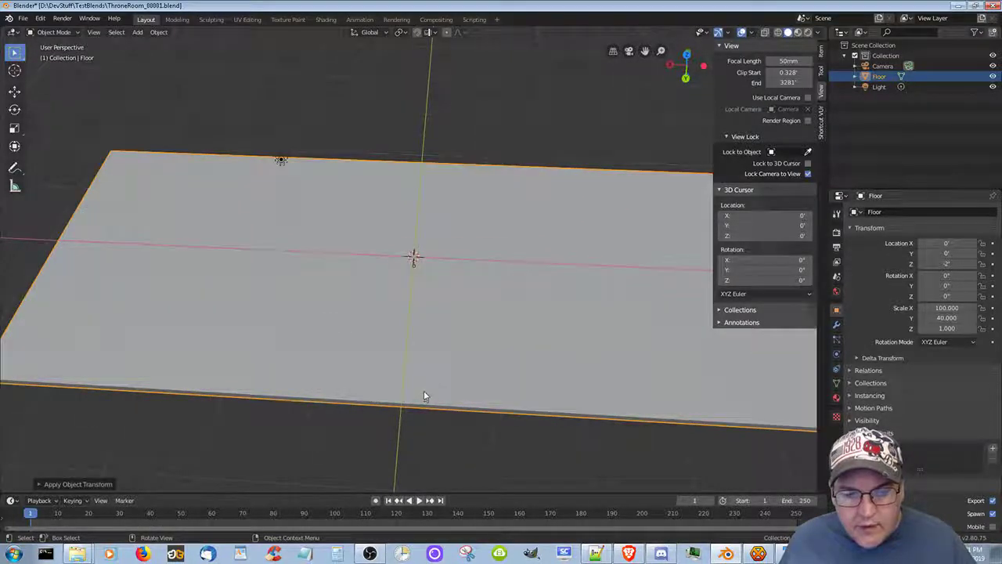
scroll(427, 384, "down", 5)
scroll(427, 378, "up", 6)
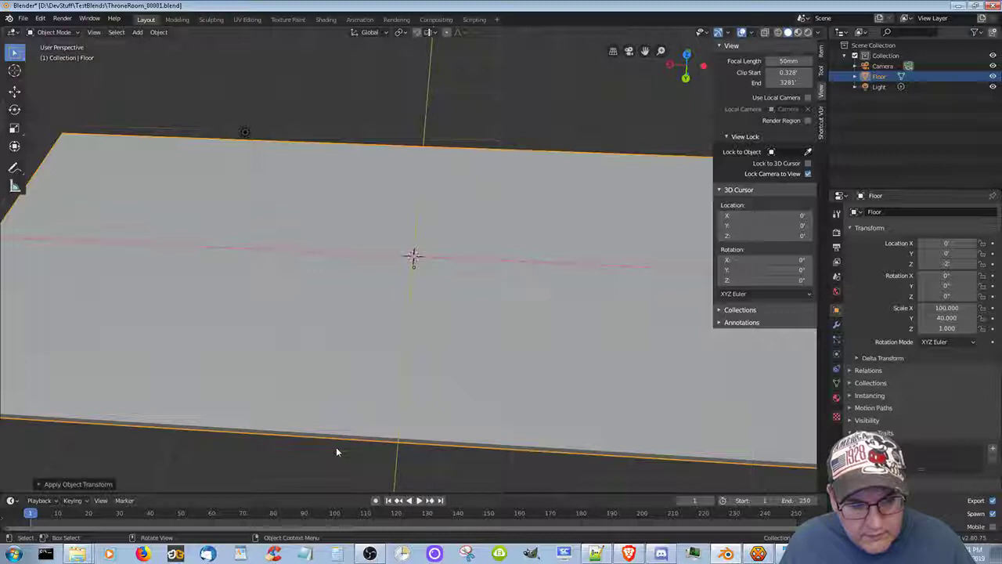
scroll(447, 457, "down", 4)
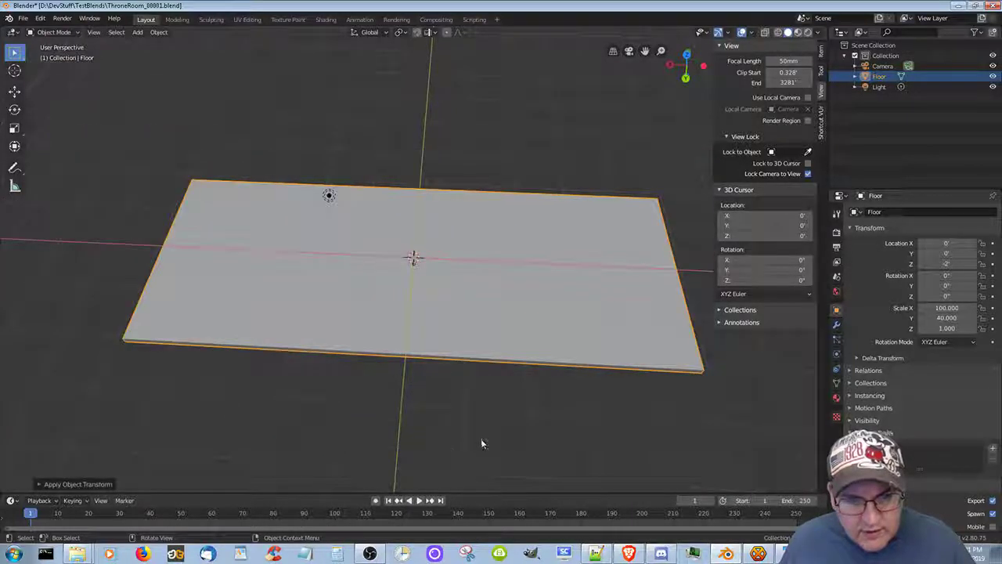
middle_click_drag(480, 438, 486, 435)
scroll(482, 422, "up", 4)
scroll(479, 421, "down", 4)
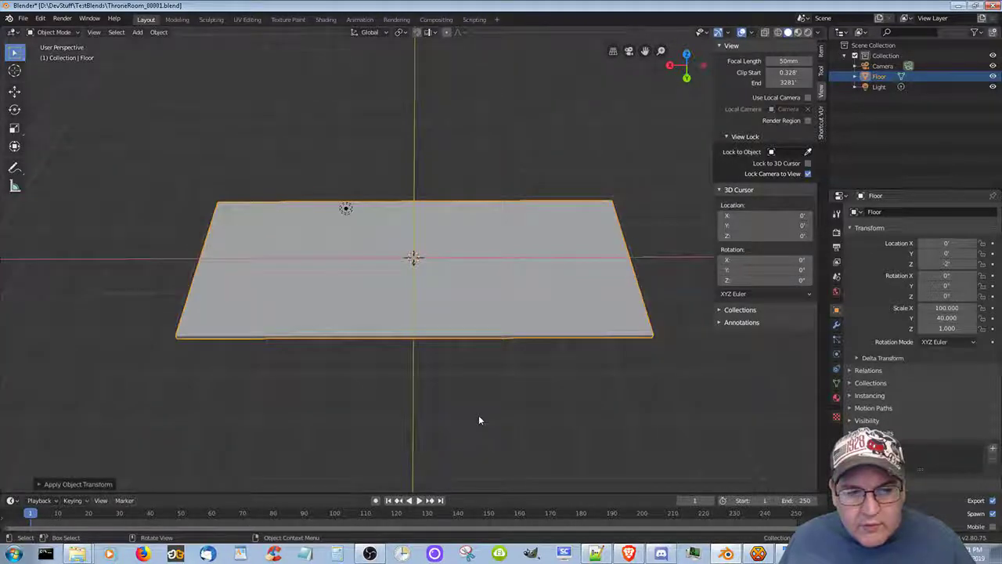
scroll(480, 420, "up", 2)
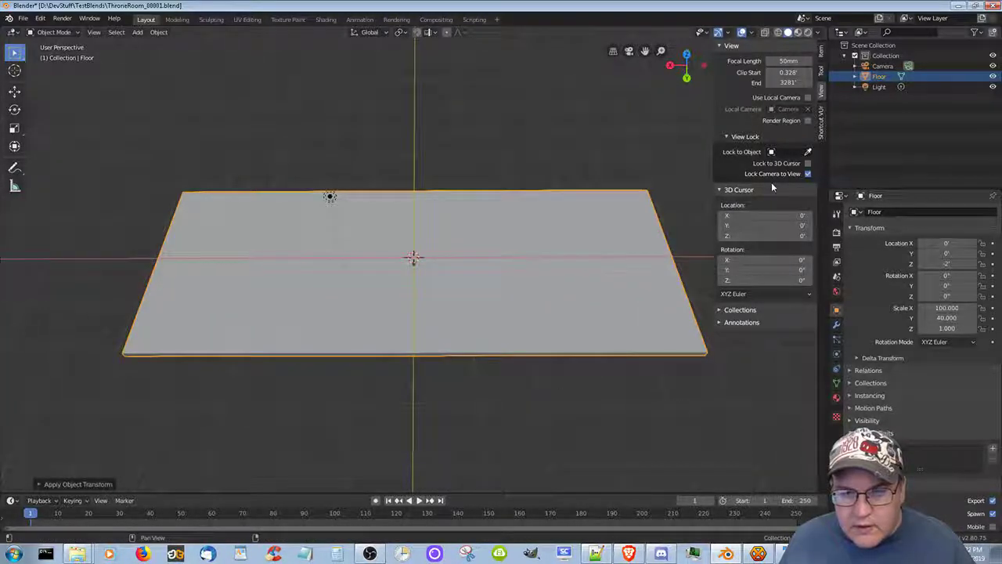
Step: Try placing the 3D cursor in front of the floor at a Y location of 30 ft
left_click(785, 227)
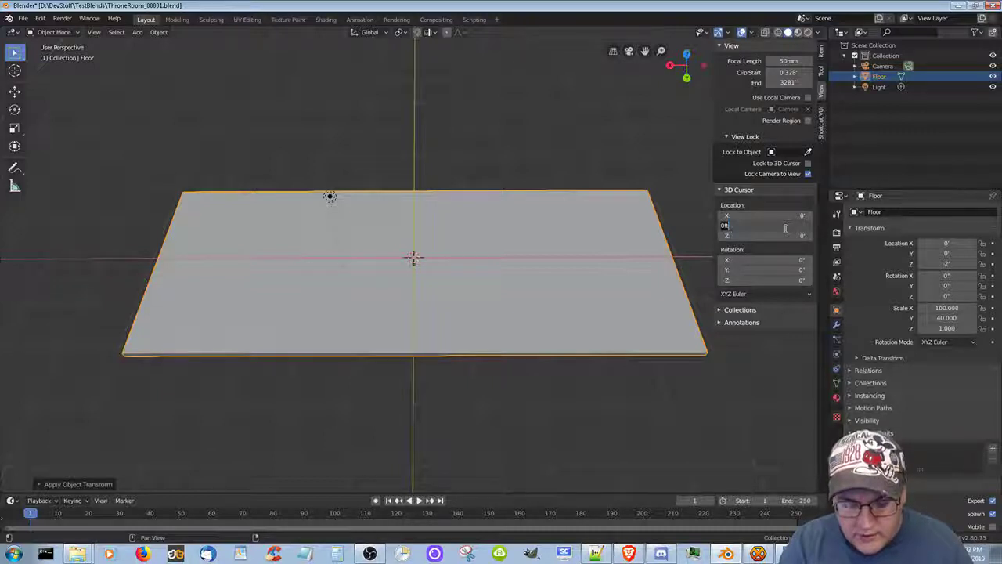
type("-30")
key("Return")
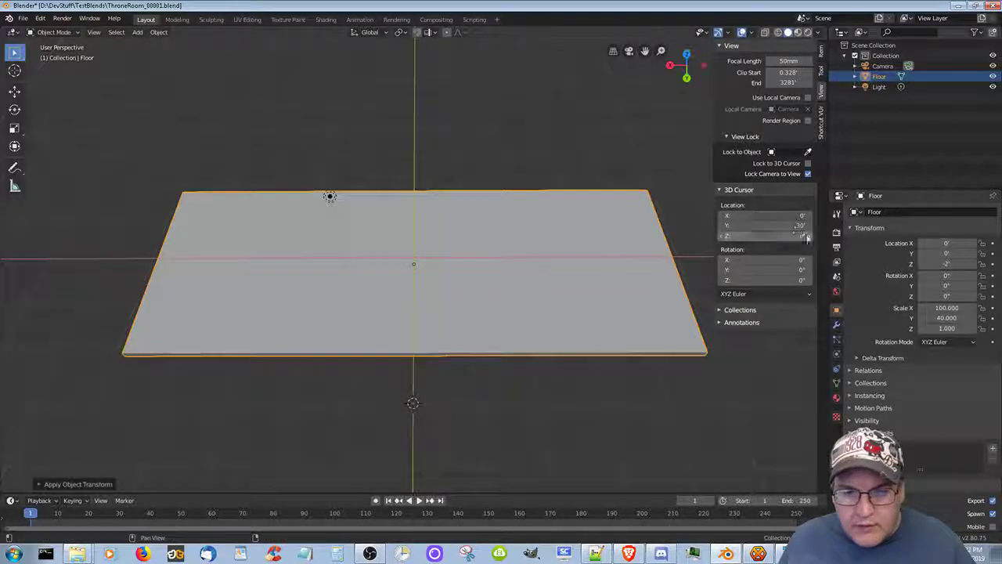
Step: Set the 3D cursor's Y location to 40 ft and save the file
left_click(794, 225)
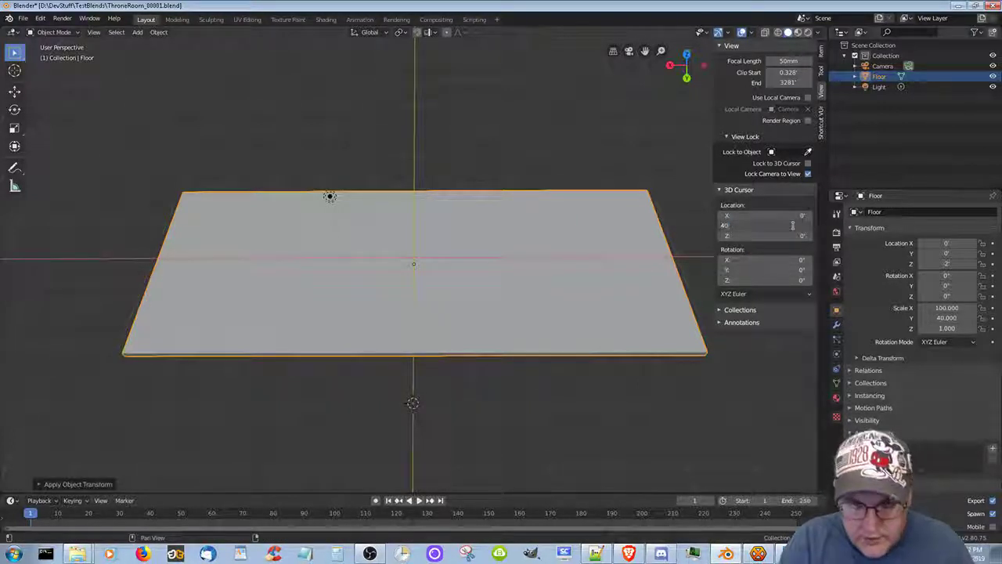
type("40")
key("Return")
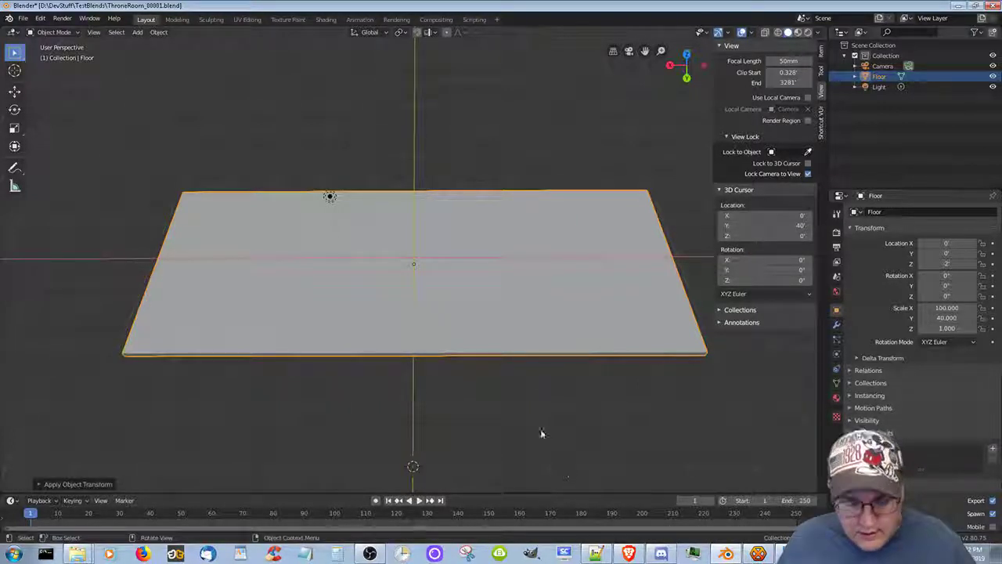
scroll(540, 428, "down", 5)
middle_click_drag(501, 420, 600, 386)
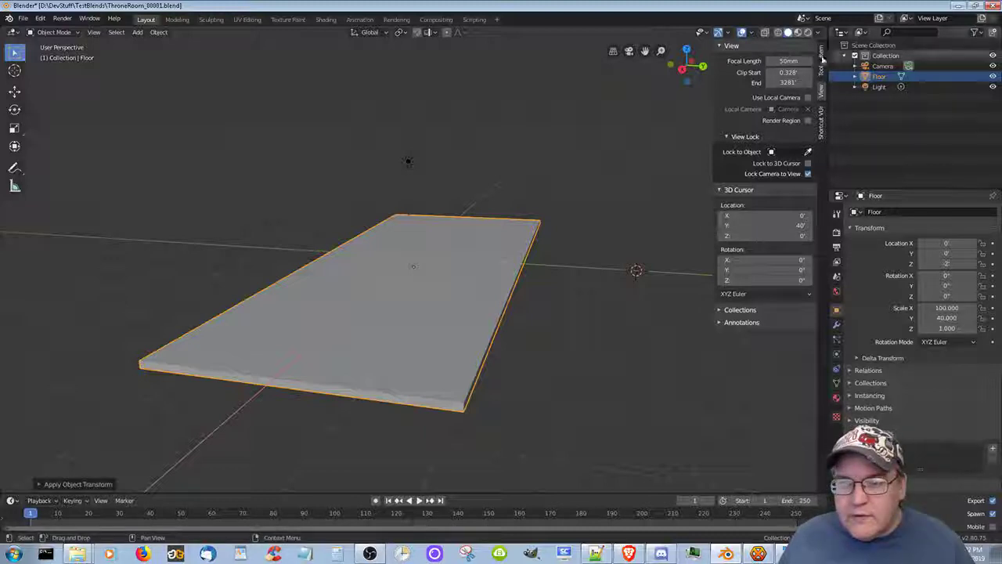
key("ctrl+s")
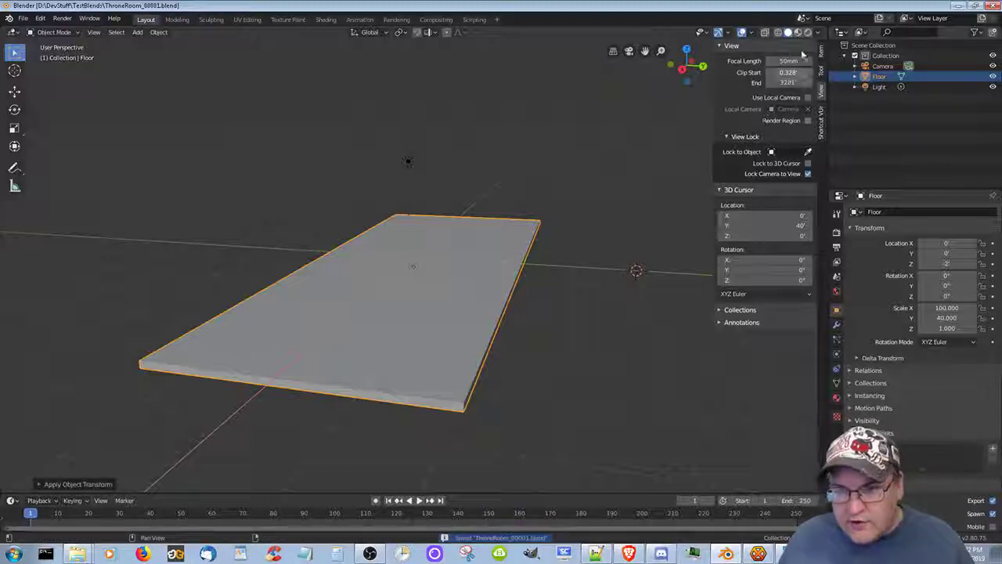